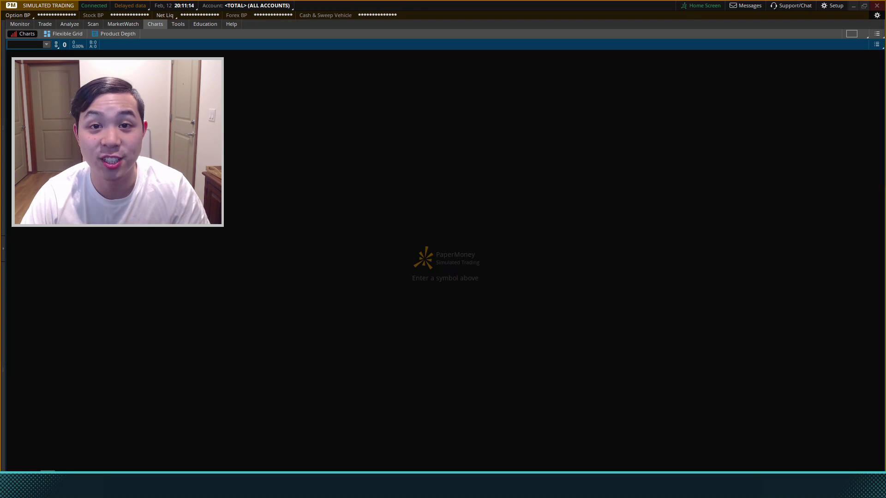
- Enter /ES in the chart symbol box to load the E-mini S&P 500 futures daily chart
left_click(36, 45)
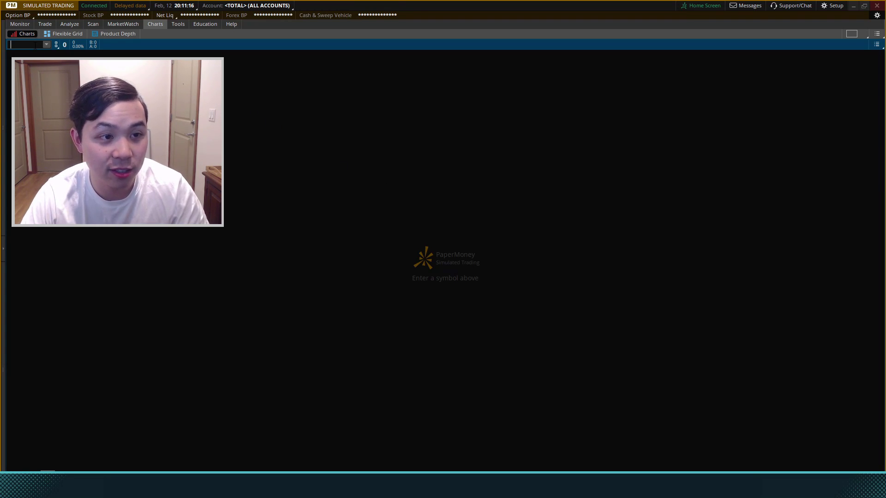
type("/")
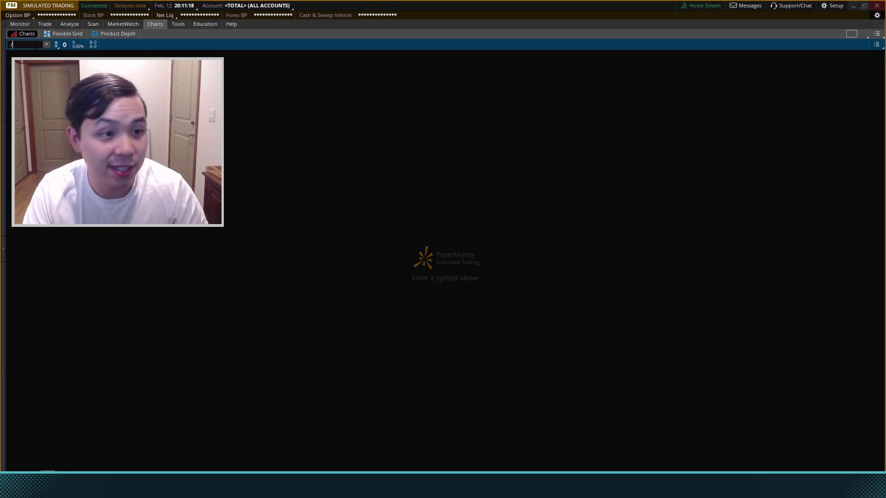
type("ES")
key("Return")
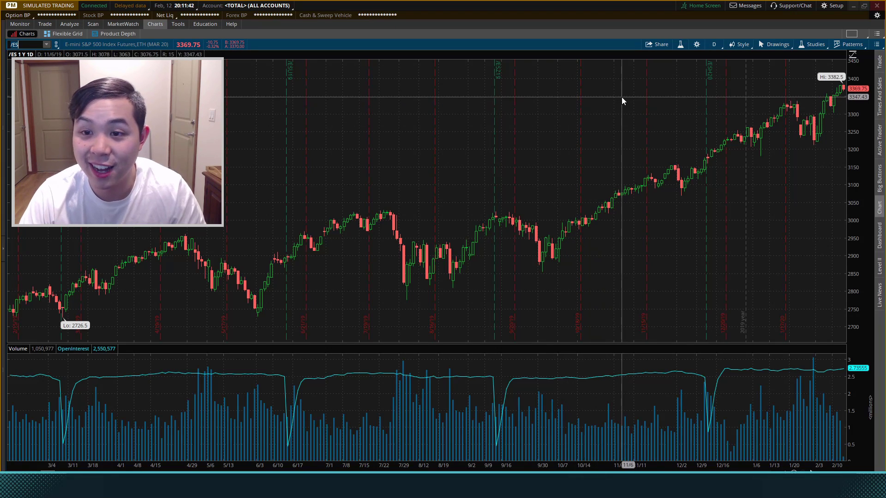
- Uncheck Grid in the chart's Appearance settings and apply the change
left_click(697, 47)
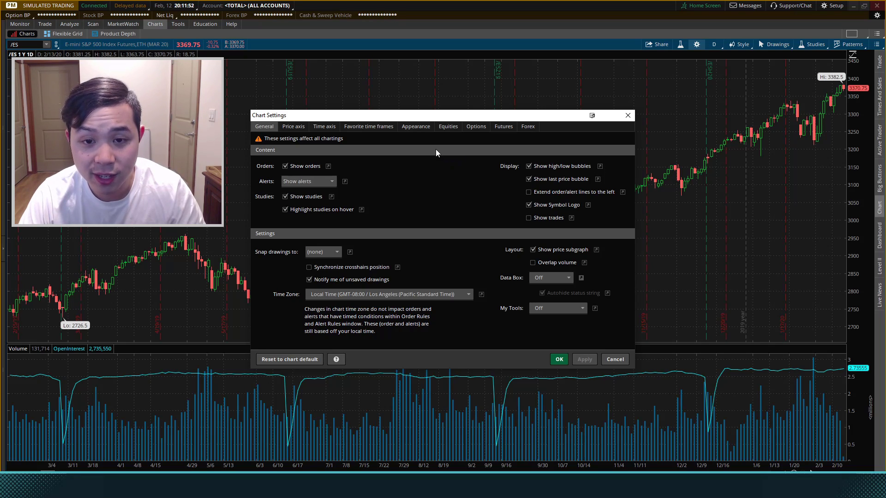
left_click(425, 130)
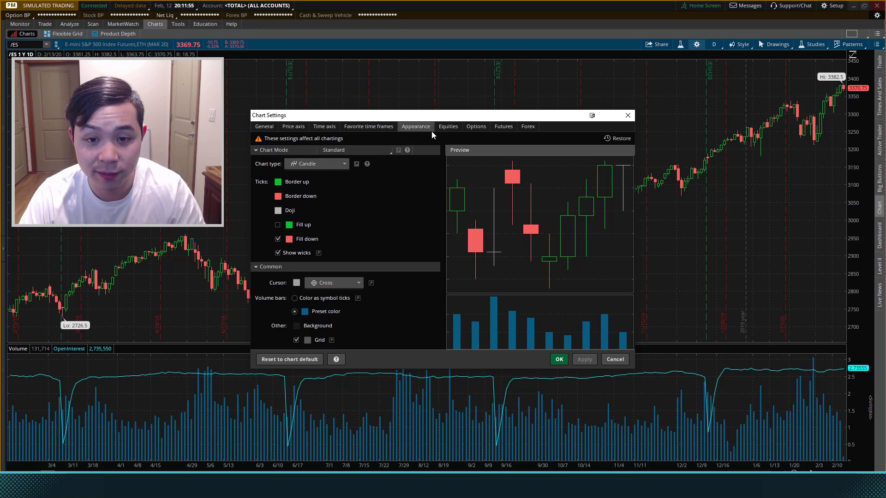
left_click(295, 341)
left_click(584, 360)
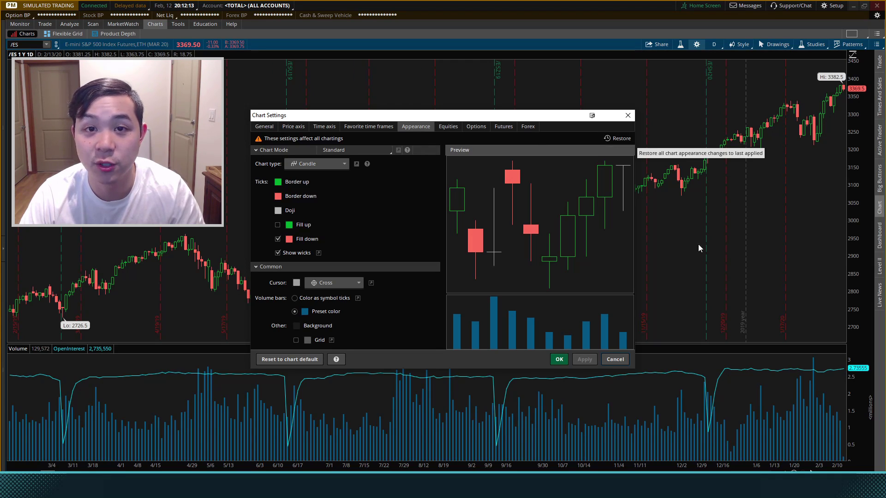
- In the Futures settings, turn off contract change events, open interest and the volume subgraph
left_click(509, 129)
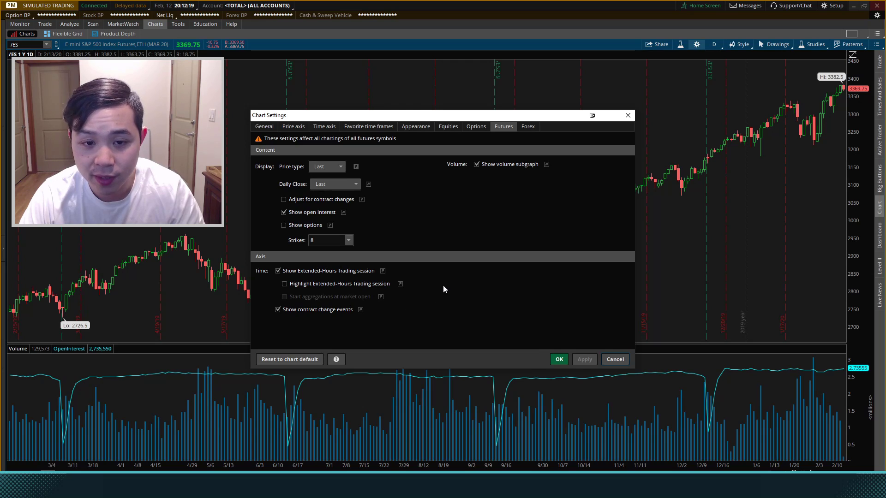
left_click(294, 311)
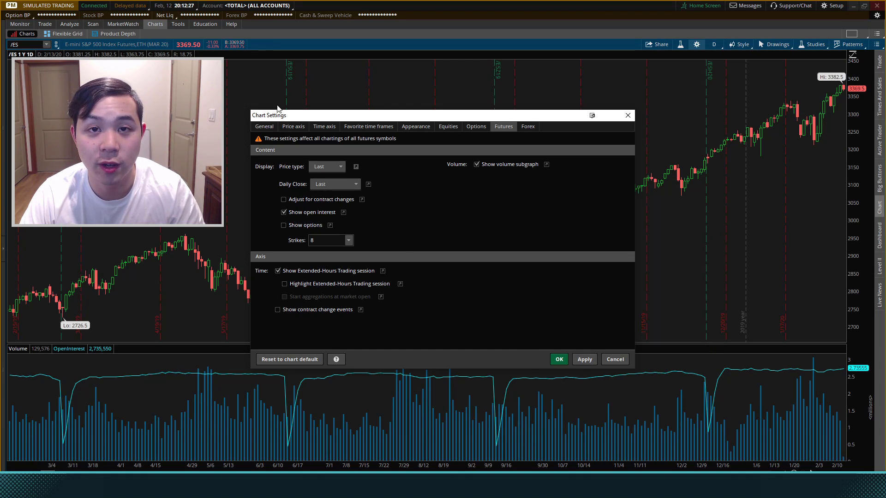
left_click(583, 358)
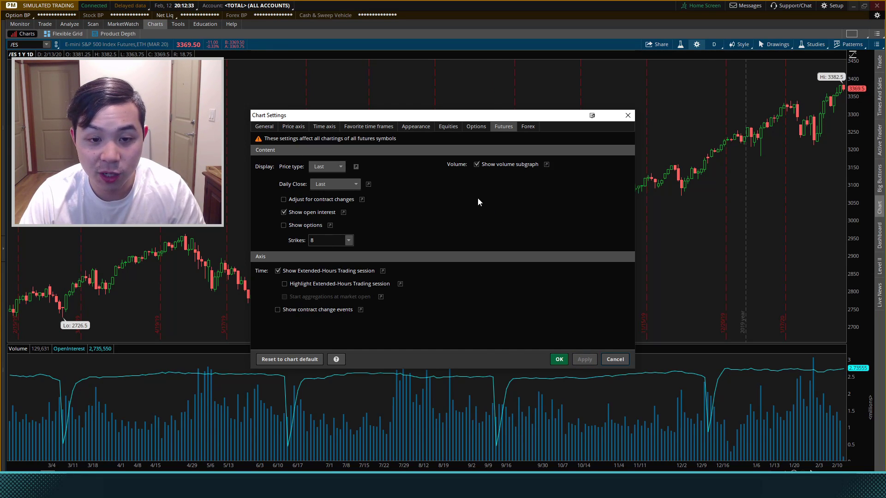
left_click(298, 212)
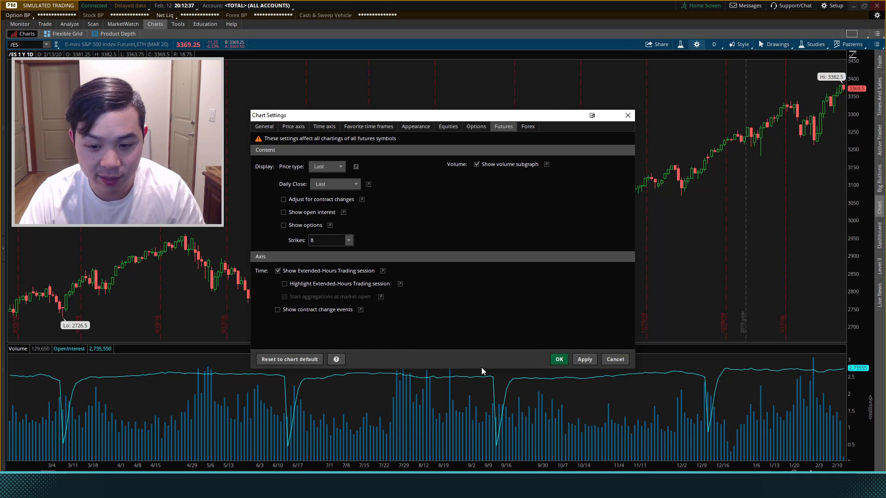
left_click(582, 358)
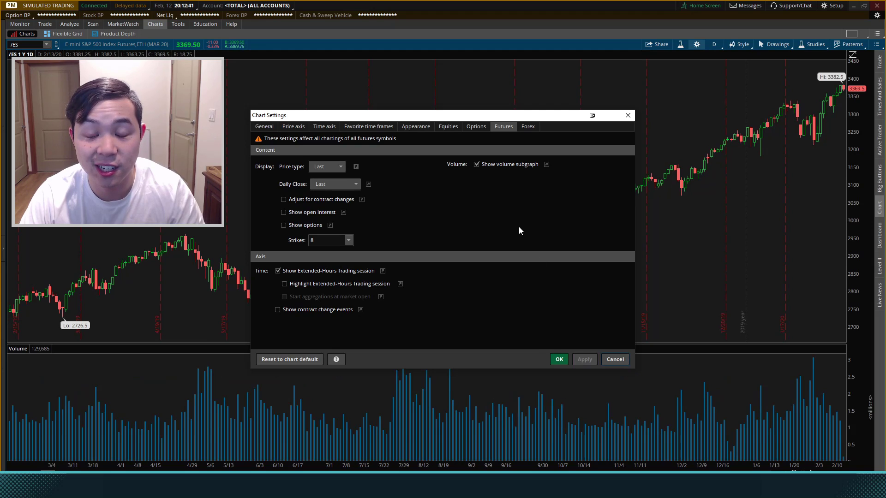
left_click(477, 164)
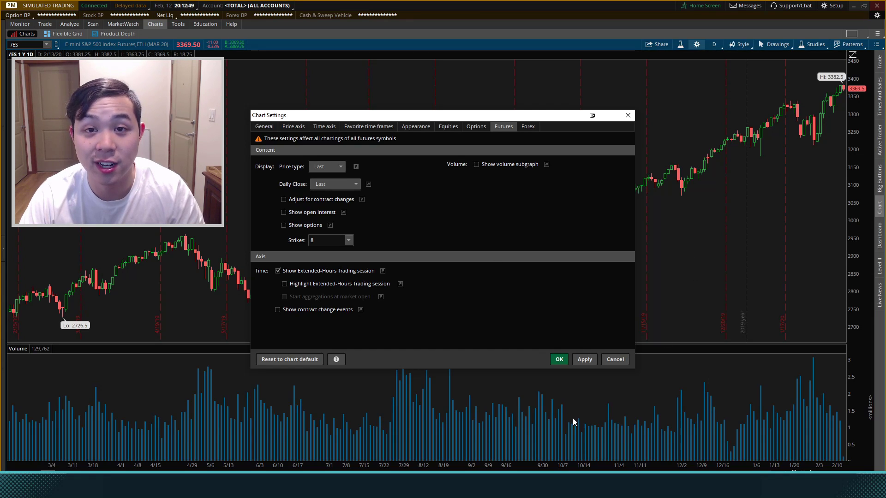
left_click(582, 359)
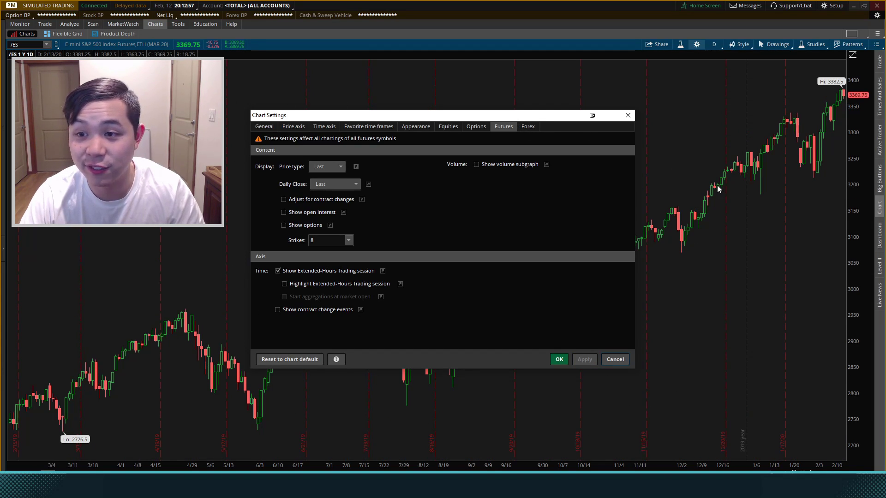
- On the Time axis tab, hide expiration Friday, year marking and rollover lines, then confirm with OK
left_click(331, 127)
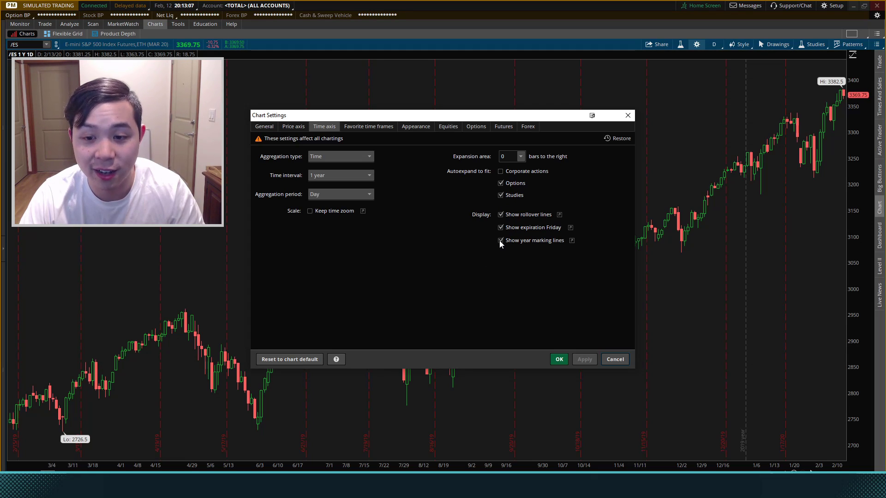
left_click(501, 228)
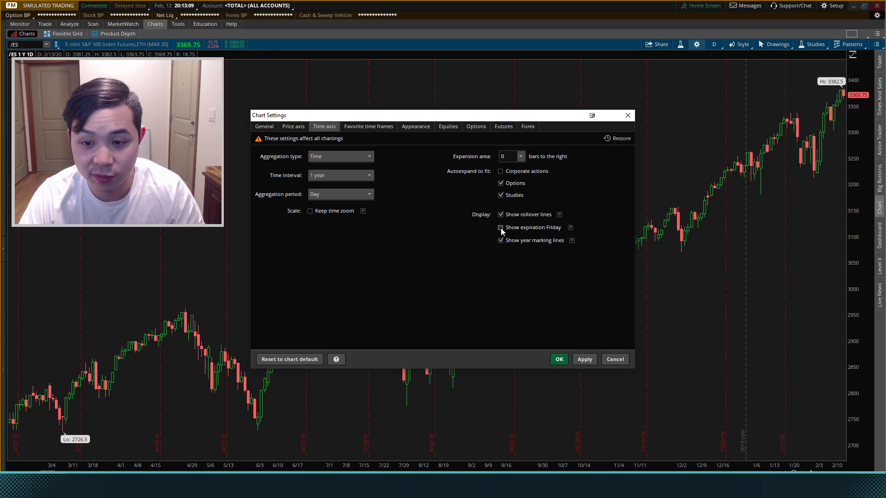
left_click(584, 359)
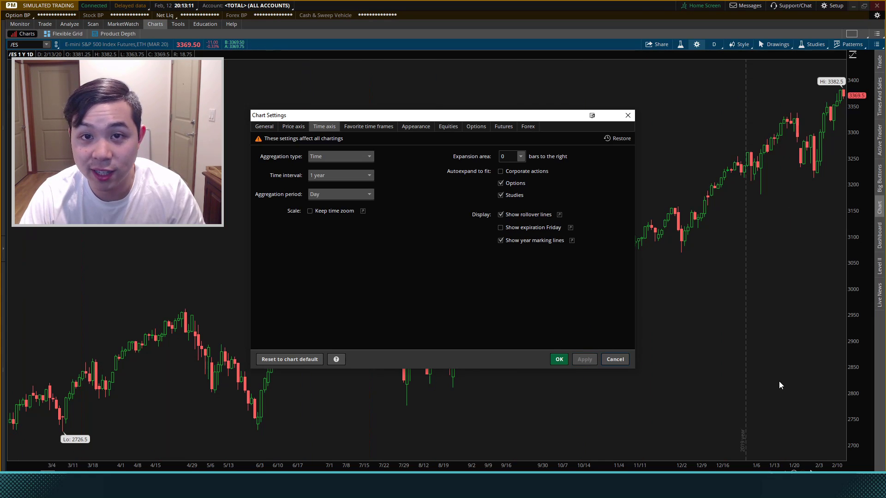
left_click(501, 240)
left_click(593, 363)
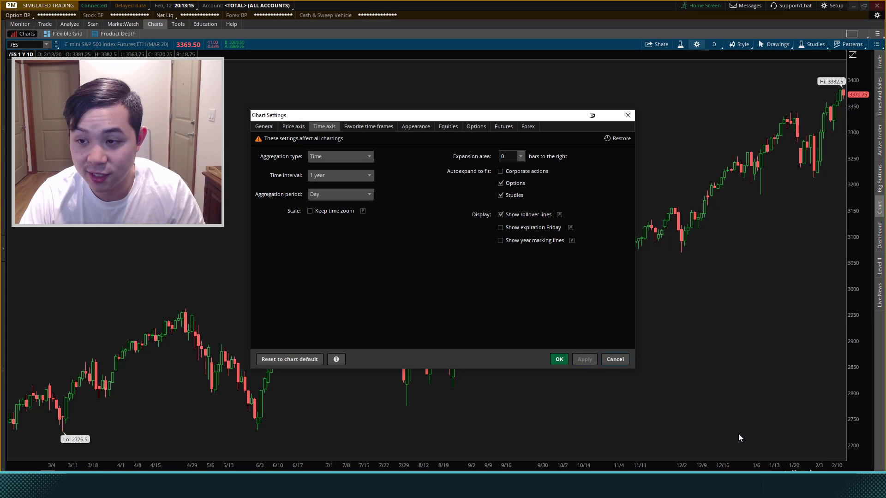
left_click(525, 214)
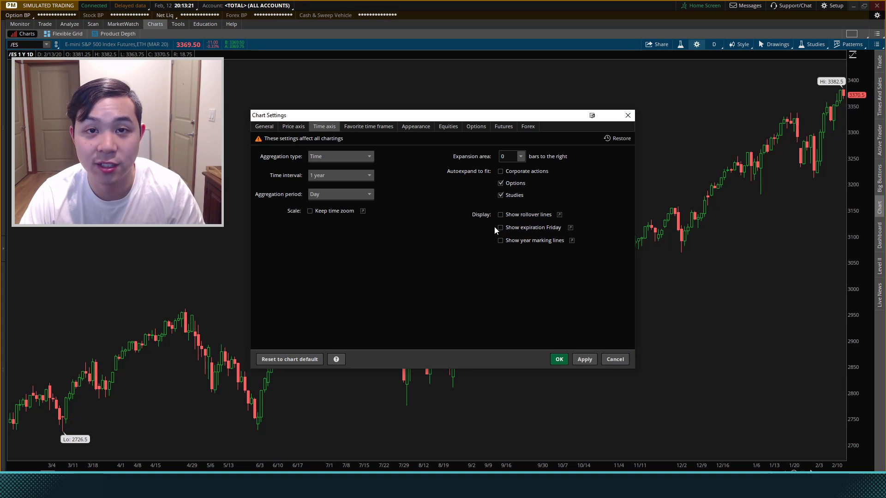
left_click(585, 359)
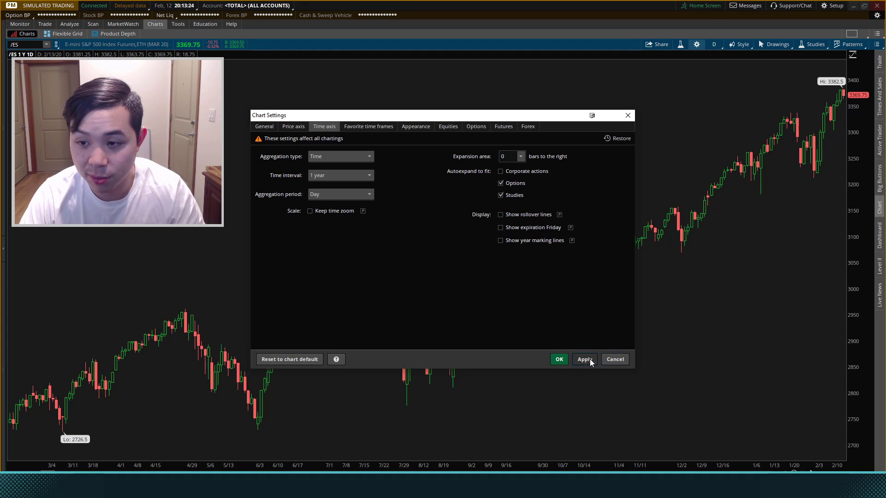
left_click(559, 359)
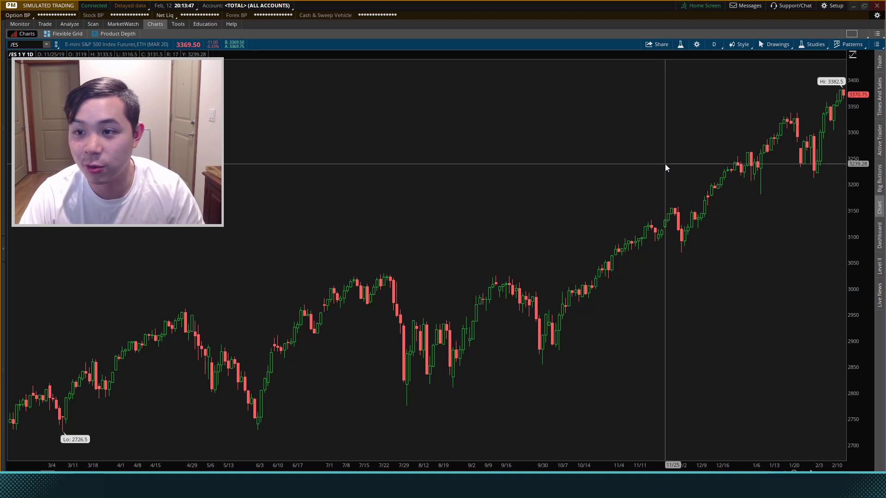
- Set the custom time frame to Tick aggregation, a 2 days interval and 2000 ticks per bar
left_click(713, 46)
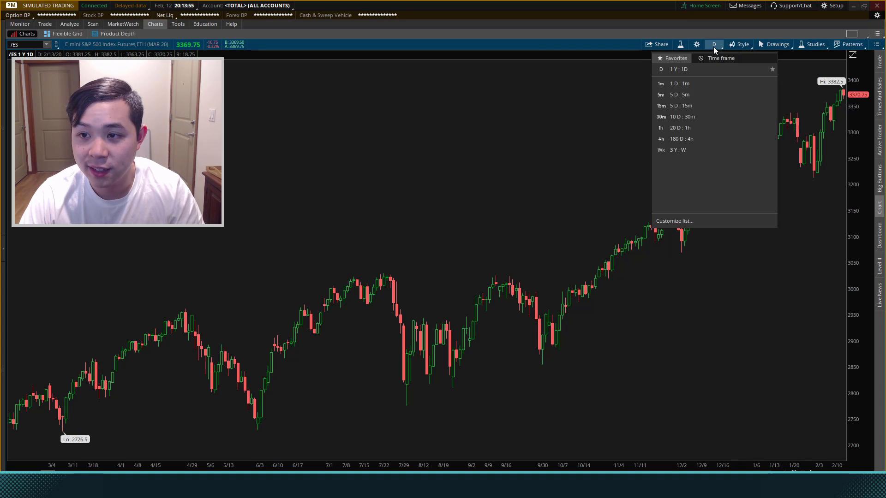
left_click(715, 58)
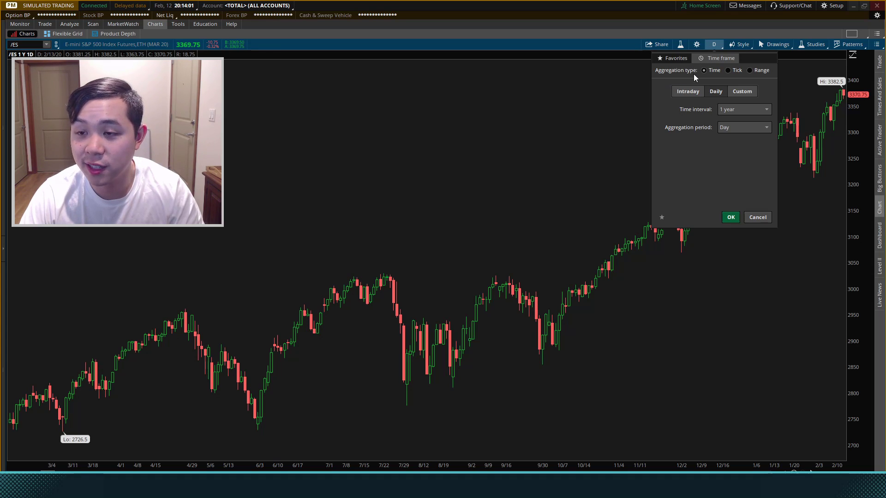
left_click(727, 70)
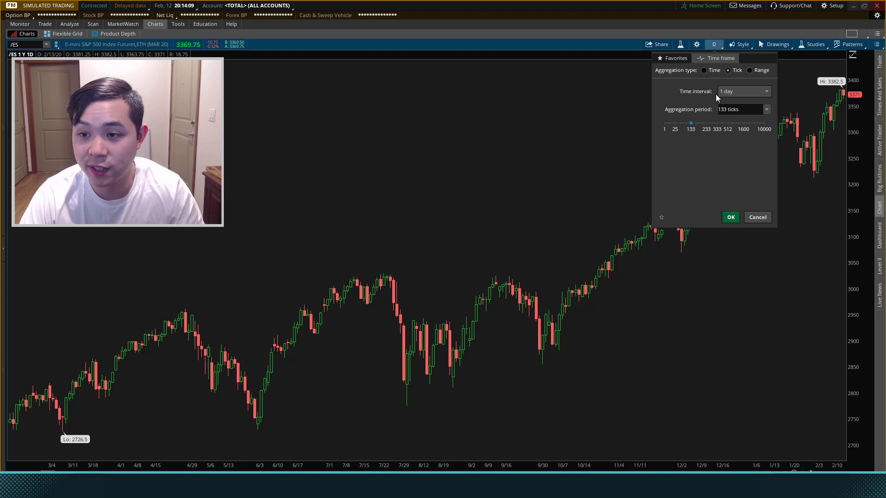
left_click(734, 91)
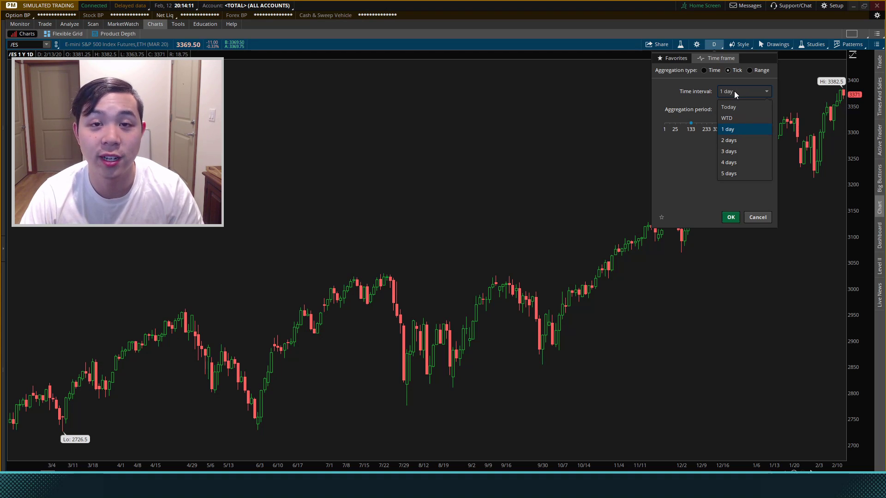
left_click(740, 139)
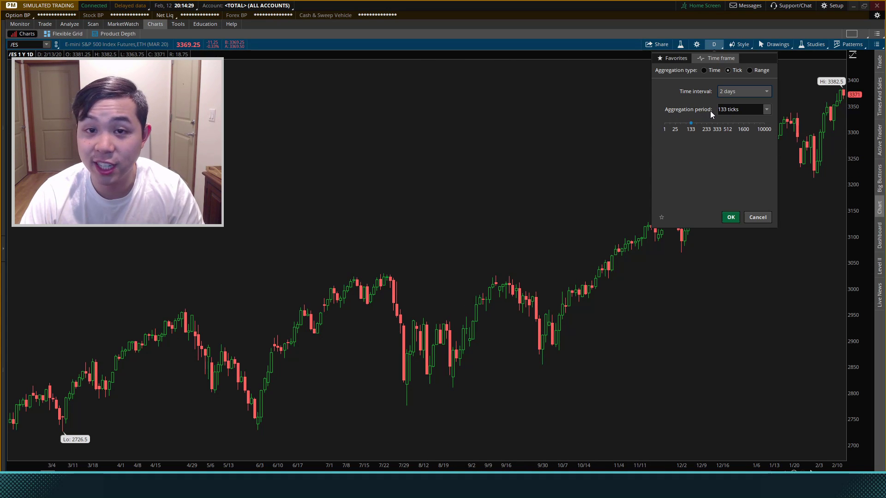
left_click(724, 109)
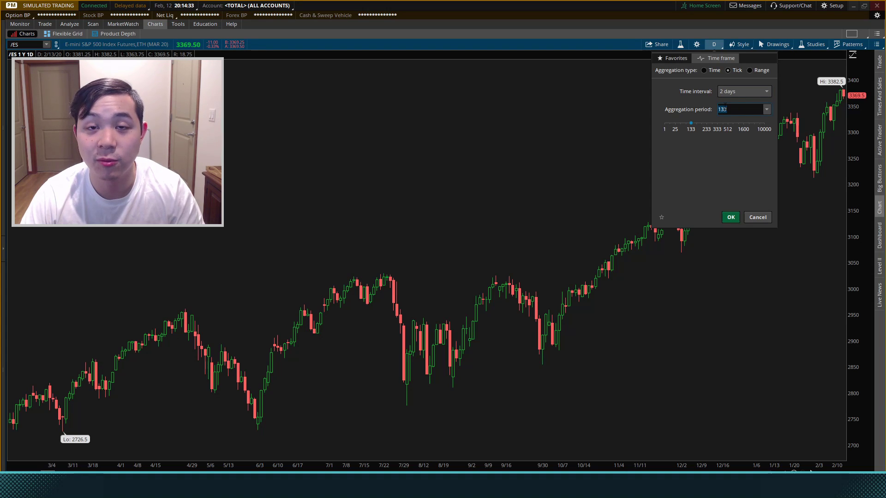
type("2000")
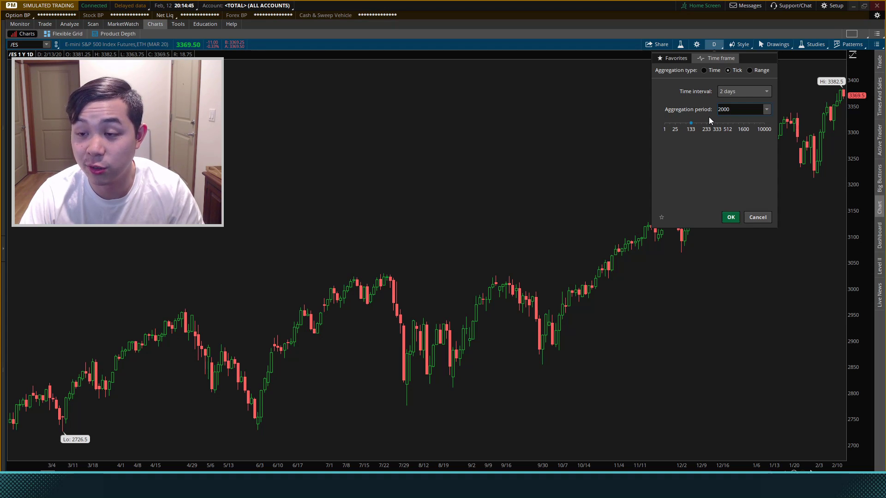
left_click(732, 217)
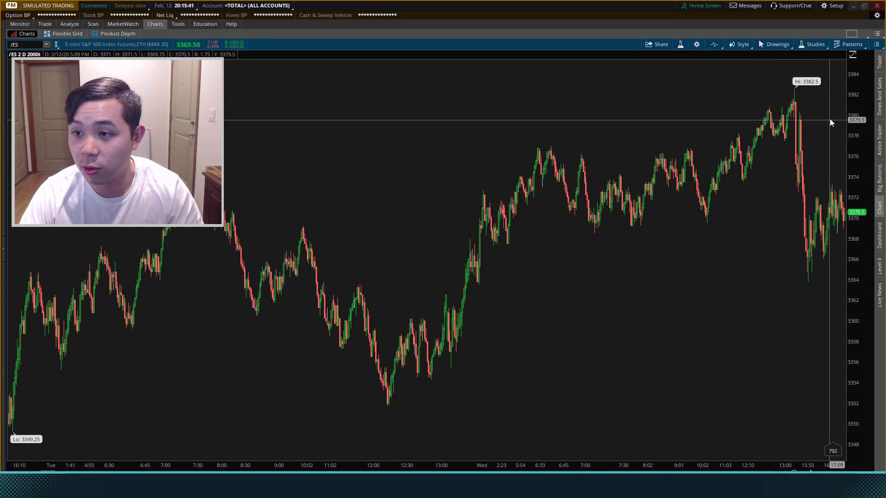
- In Edit studies, search 'movavg' and add MovAvgExponential to the price chart
left_click(811, 46)
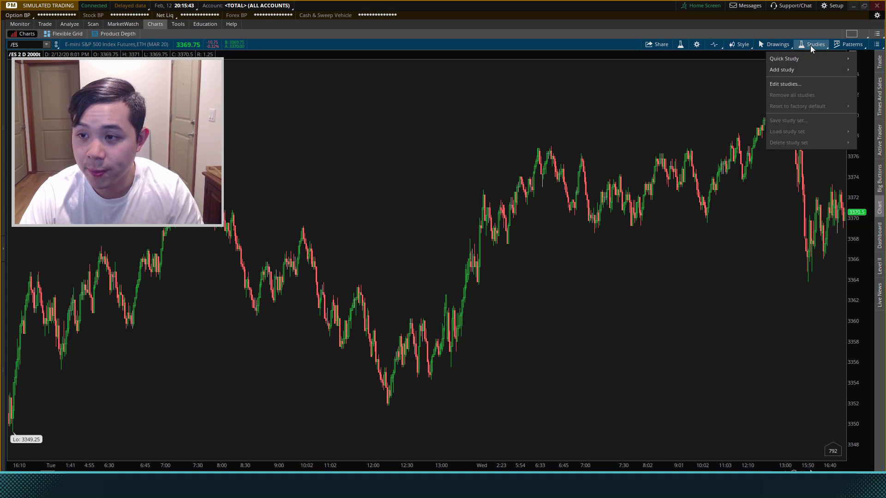
left_click(794, 87)
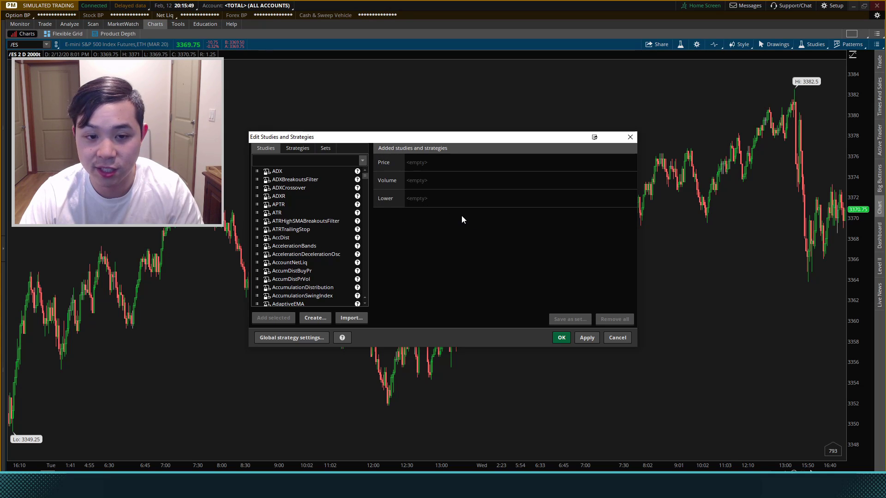
left_click(312, 160)
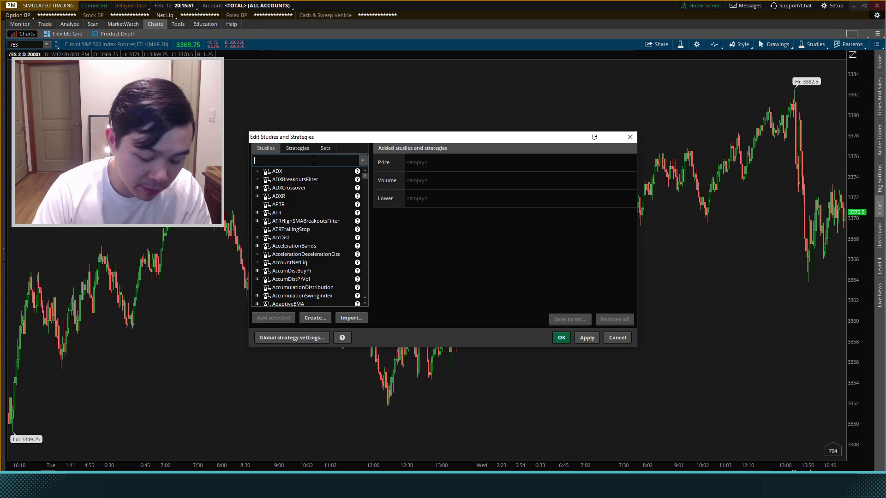
type("movav")
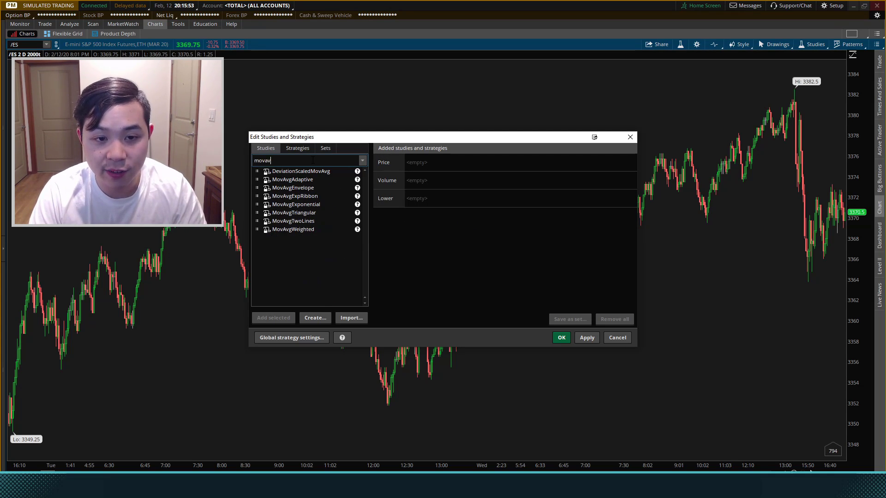
type("g")
double_click(306, 204)
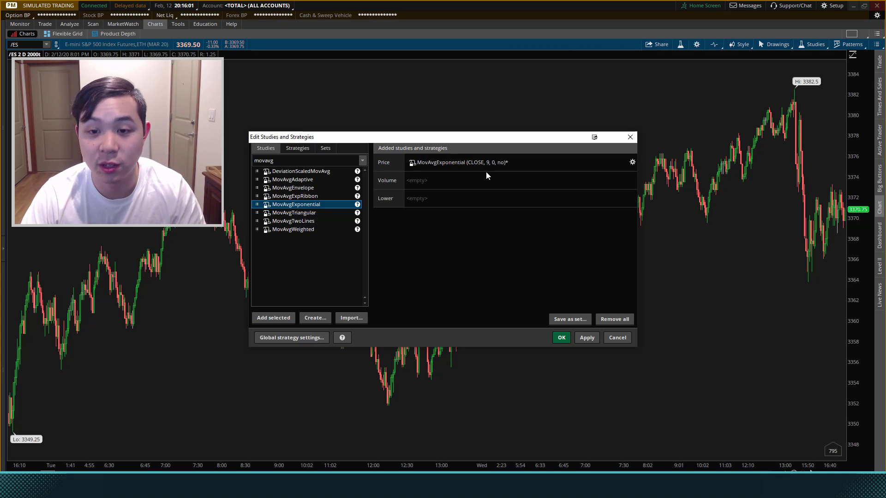
- Set the EMA length to 21 and apply it to the chart
double_click(516, 166)
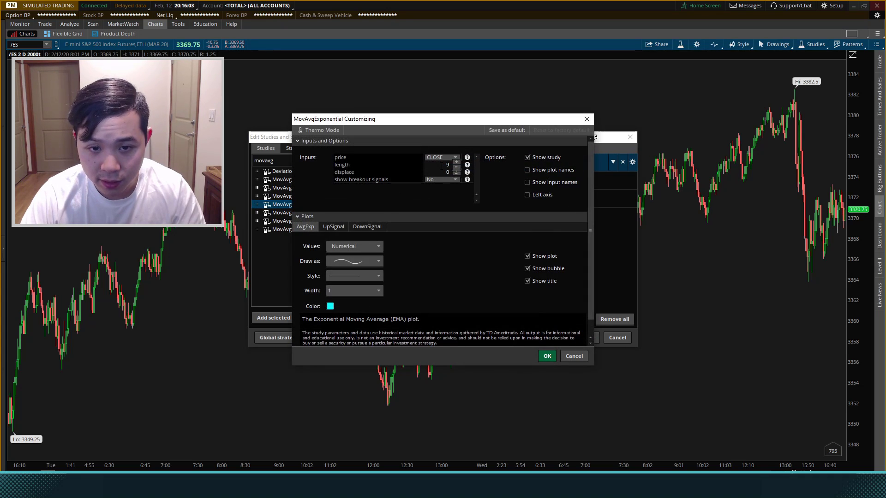
left_click(446, 165)
type("2")
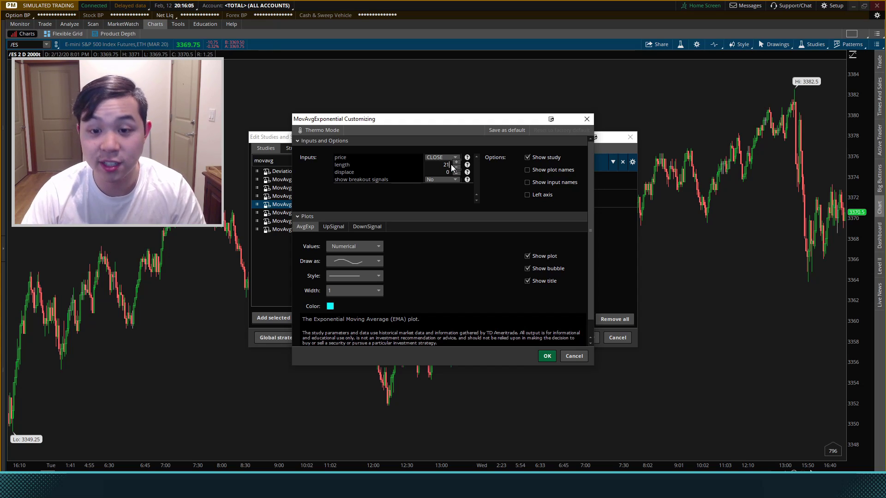
type("1")
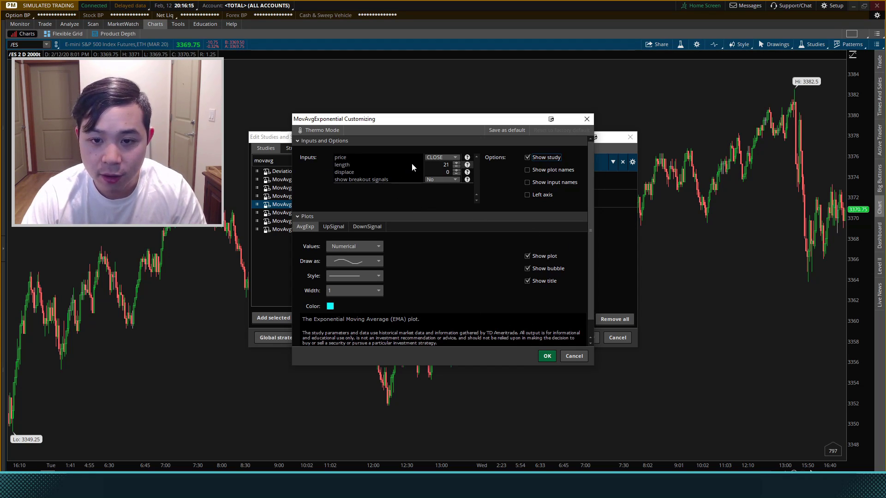
left_click(547, 356)
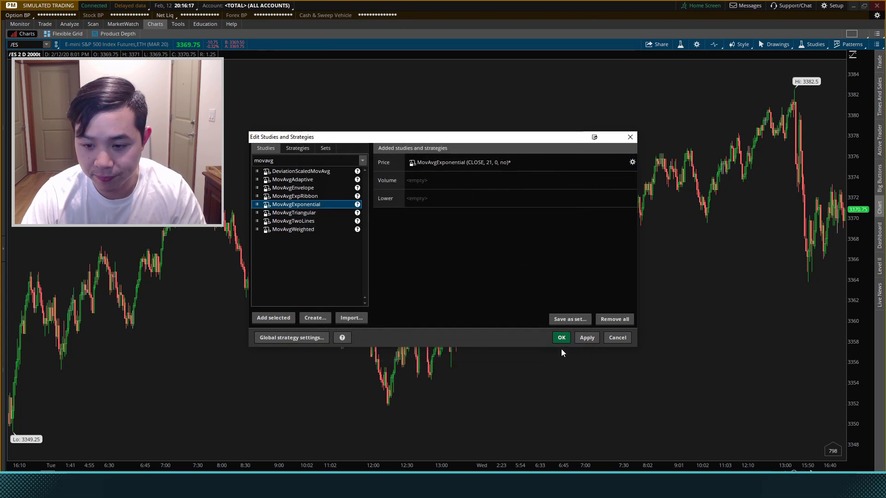
left_click(582, 338)
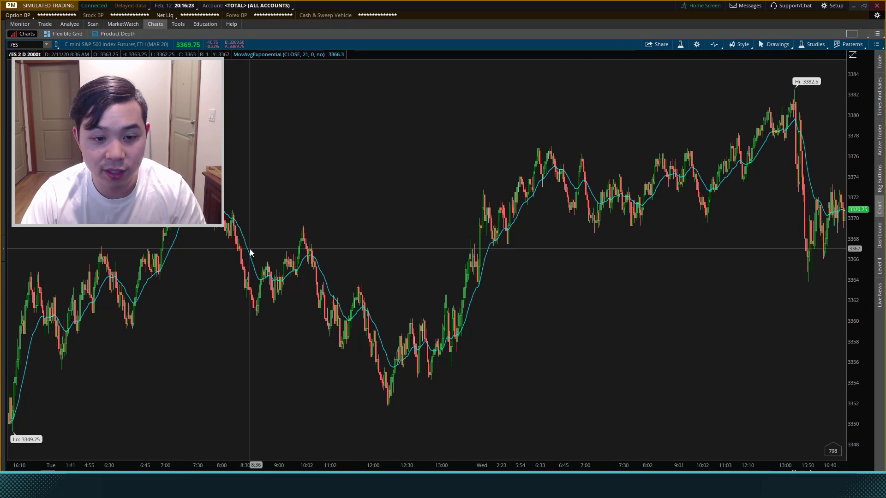
left_click(808, 47)
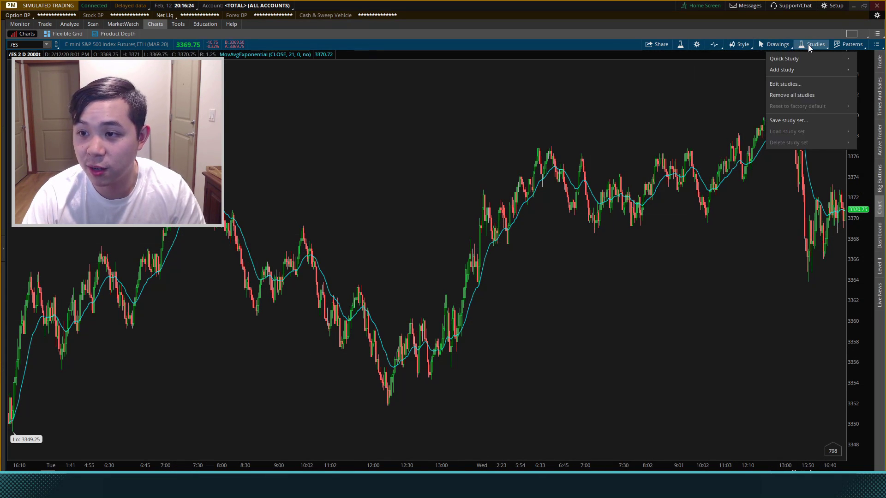
left_click(789, 84)
double_click(508, 160)
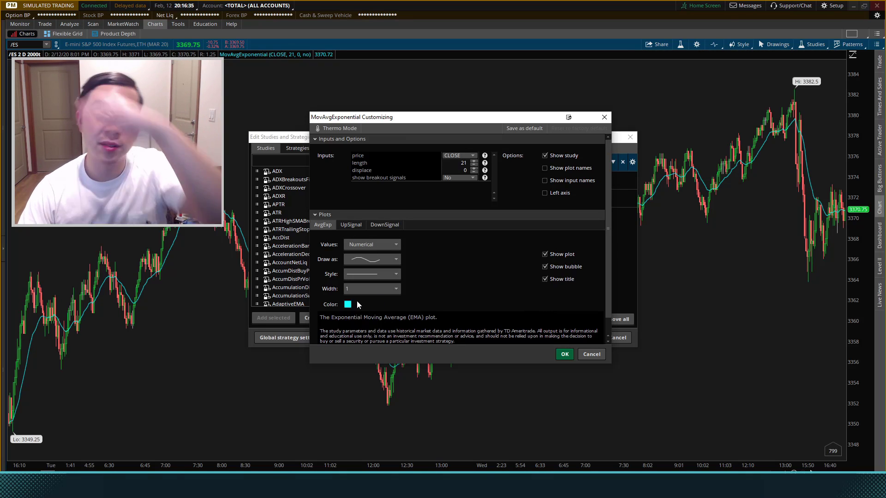
left_click(563, 354)
left_click(570, 341)
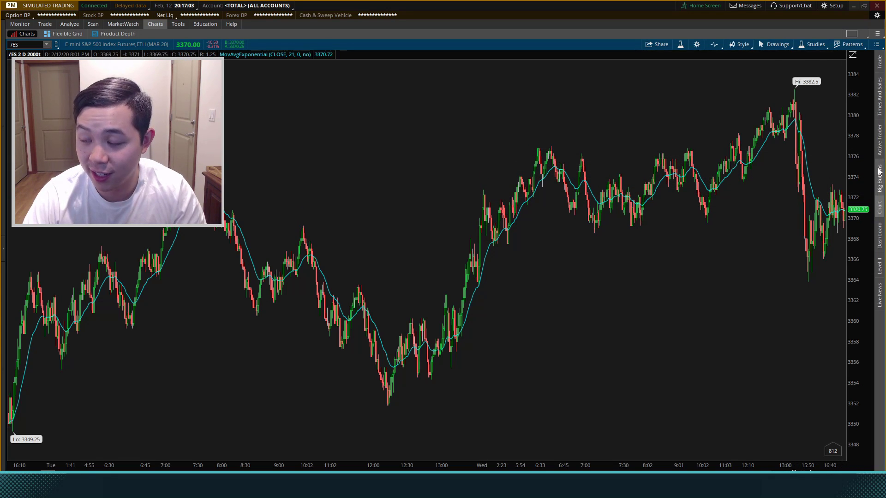
- Open Active Trader beside the chart and set the chart to 2-day 2000-tick bars
left_click(879, 144)
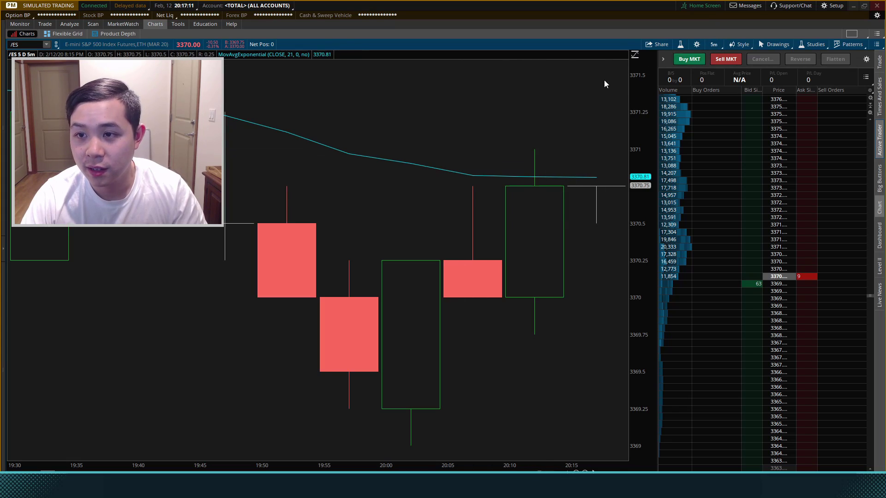
left_click(715, 45)
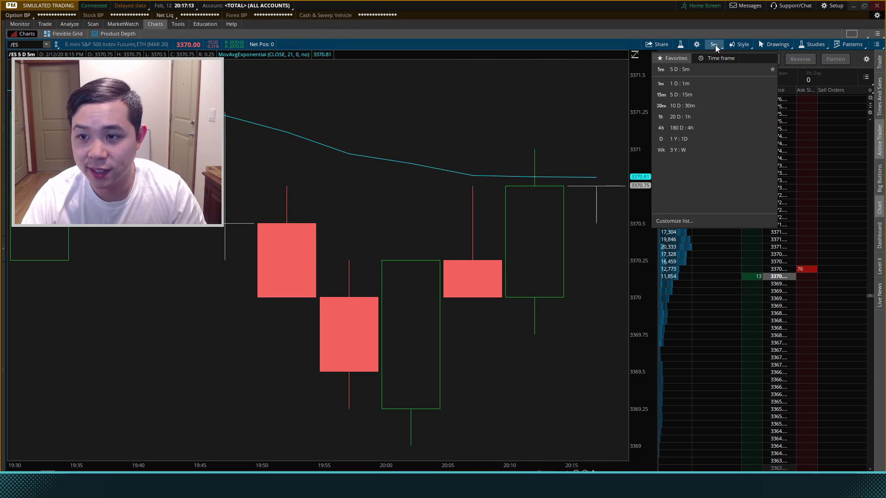
left_click(710, 58)
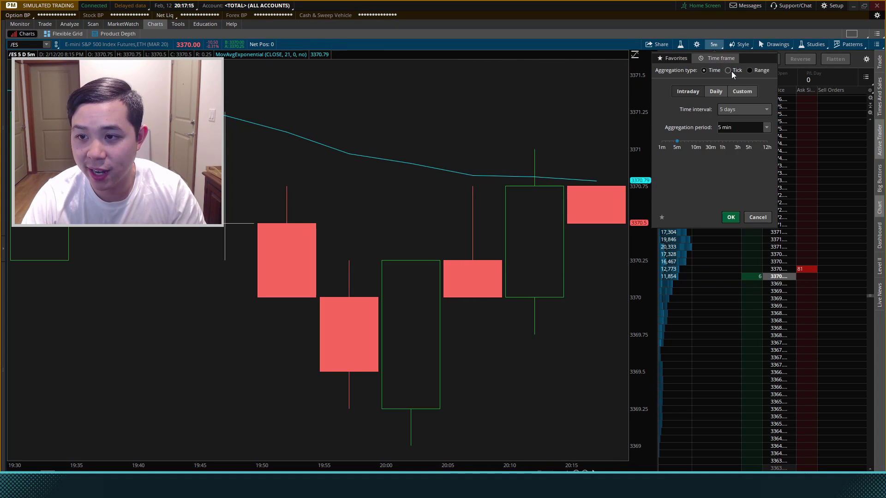
left_click(731, 70)
left_click(730, 217)
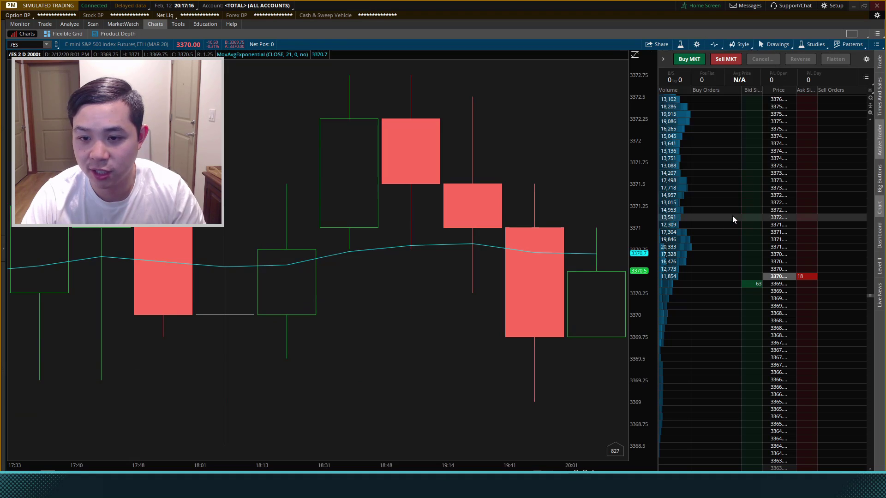
- Autozoom the chart, then zoom into the most recent bars and stretch the price scale
right_click(563, 129)
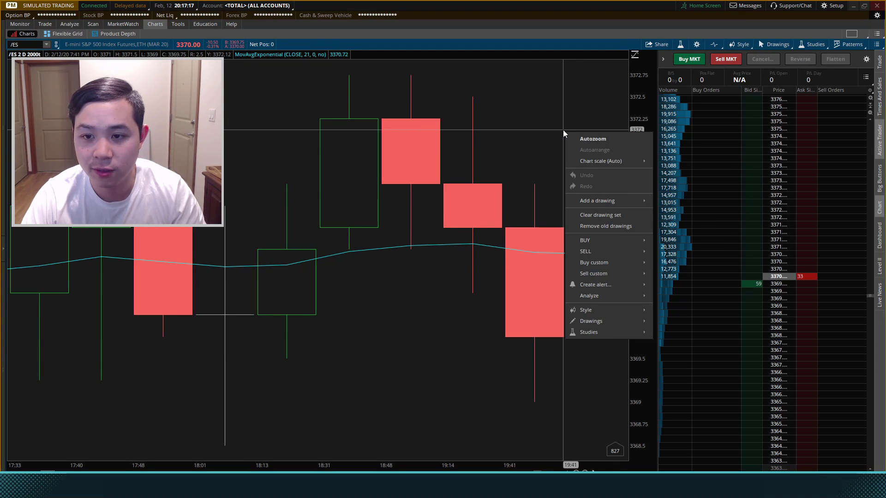
left_click(606, 141)
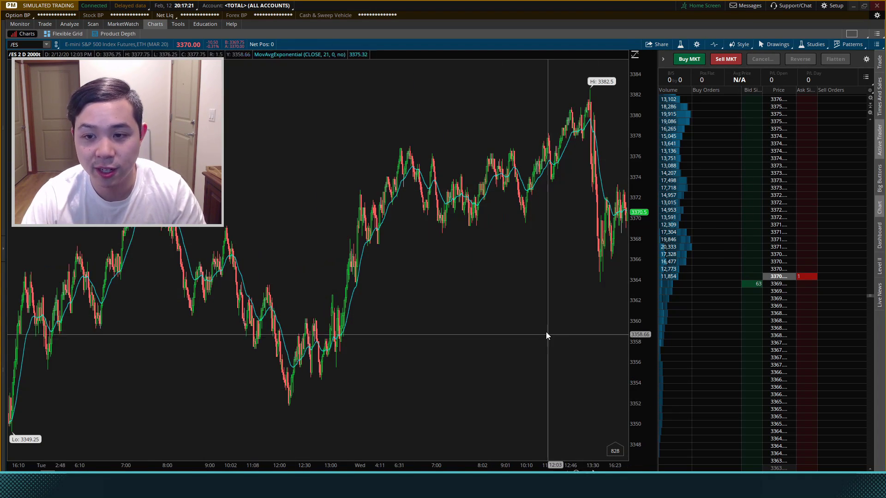
left_click_drag(486, 282, 647, 290)
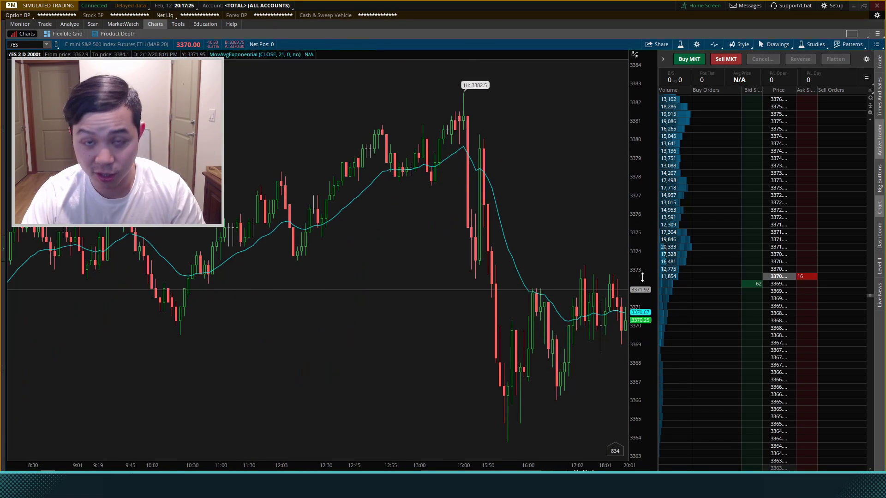
left_click_drag(642, 279, 643, 288)
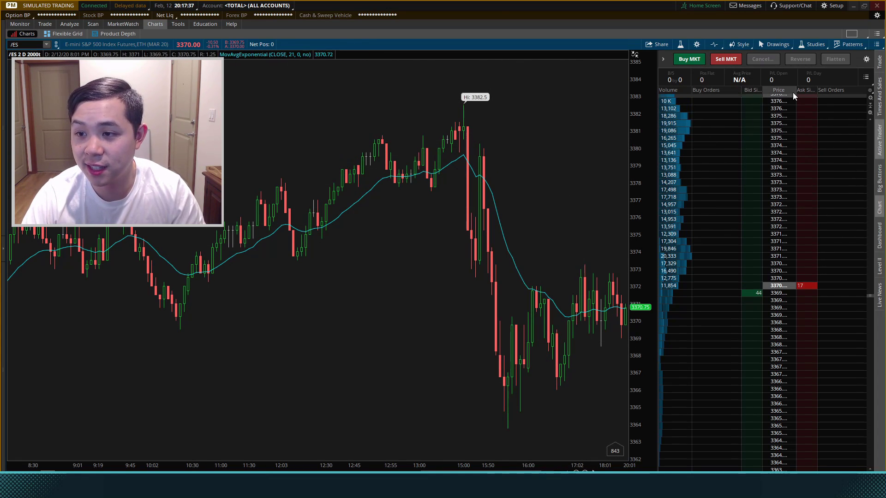
- Widen the Active Trader Price column so full prices like 3370.50 are readable
left_click_drag(795, 91, 805, 91)
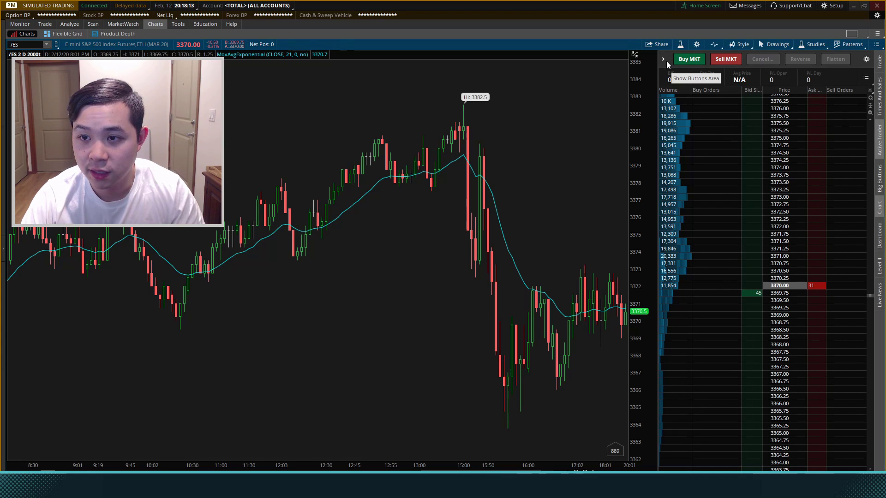
- Switch the Active Trader template to TRG w/ bracket with a +1.00 limit and -2.00 stop
left_click(663, 59)
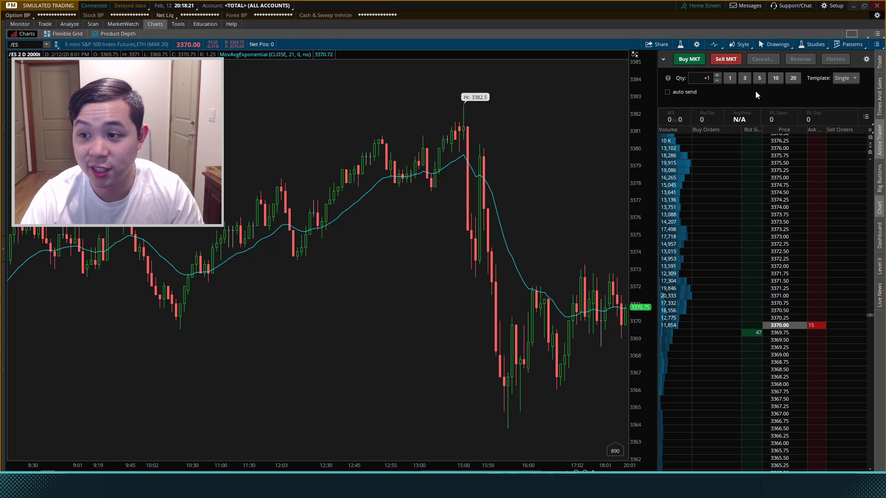
left_click(843, 79)
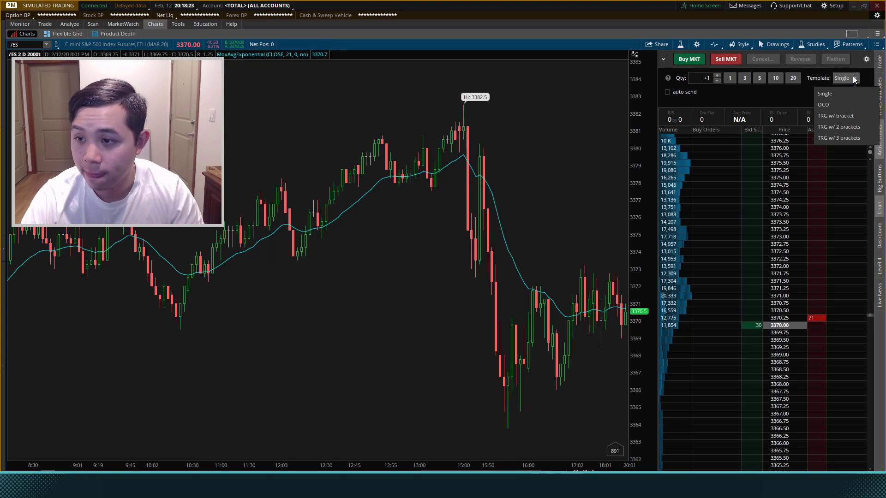
left_click(841, 116)
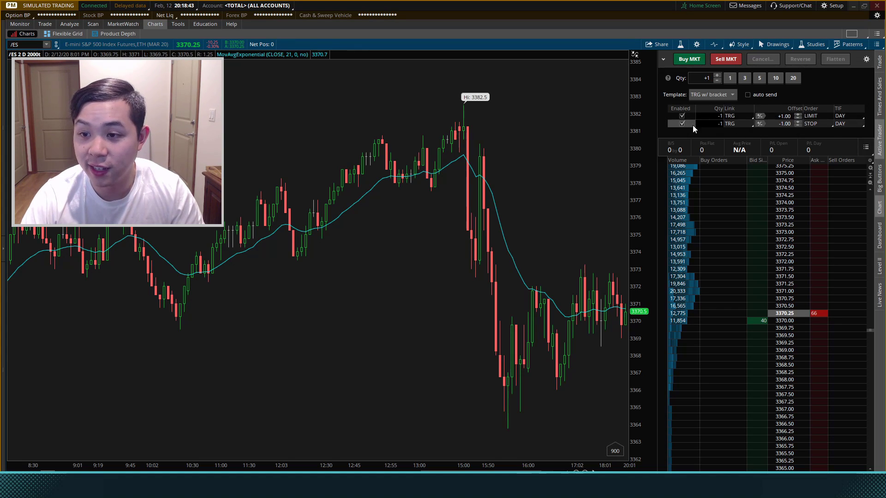
left_click(797, 126)
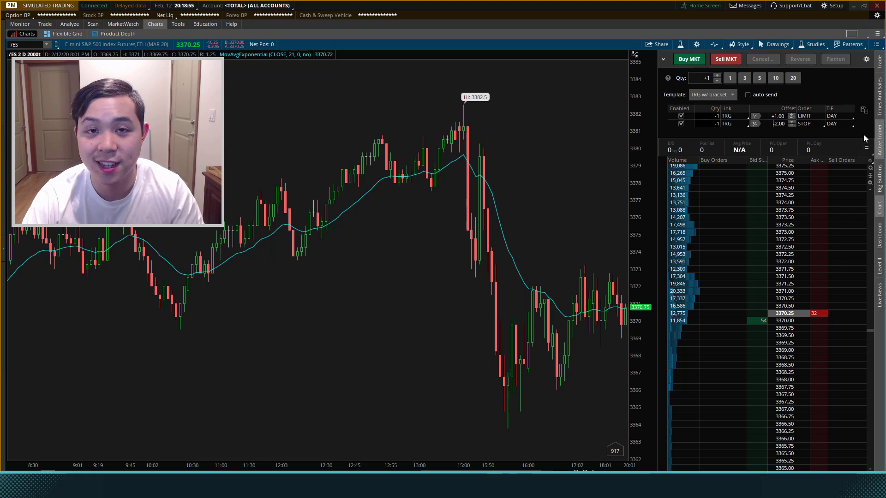
- Save the current bracket setup as a named custom order template
left_click(864, 111)
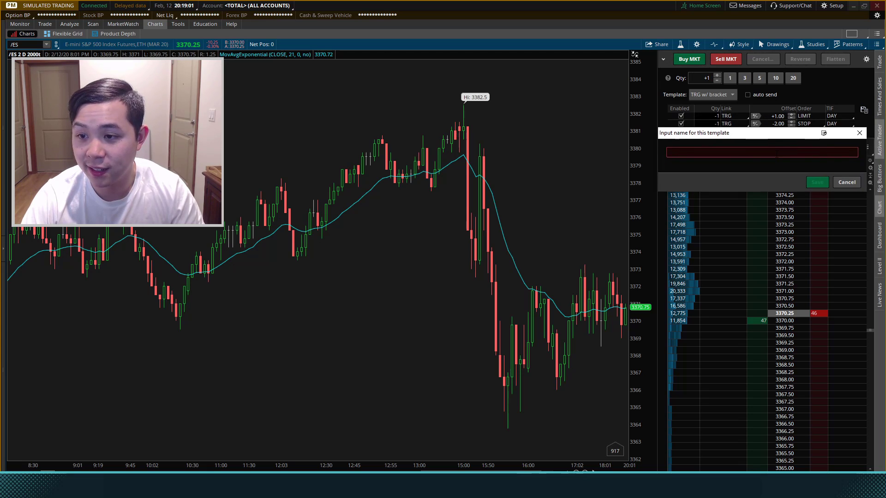
type("MichaelChin_Scalp")
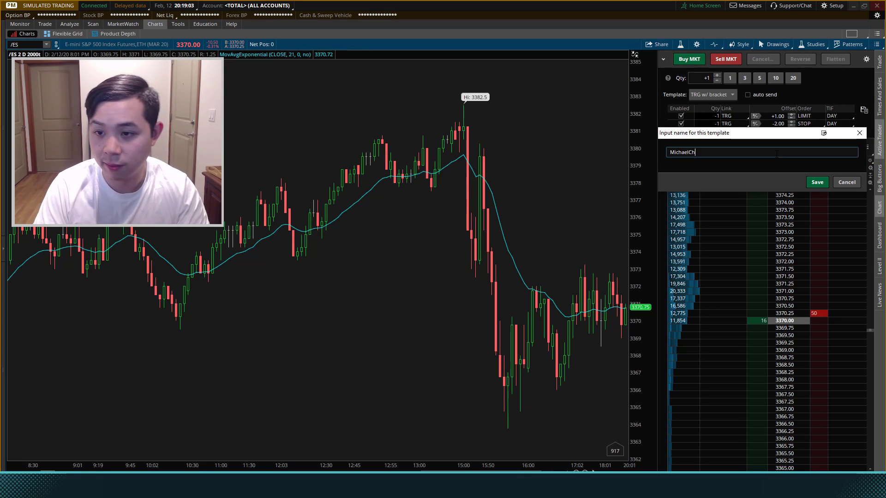
left_click(816, 183)
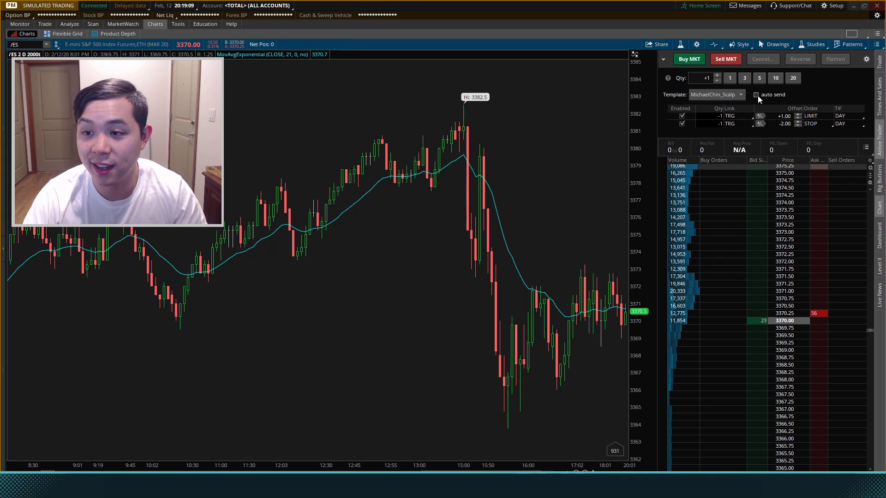
- Turn on auto send and buy 1 at 3370.00 with a 3371.00 target and 3368.00 stop
left_click(762, 308)
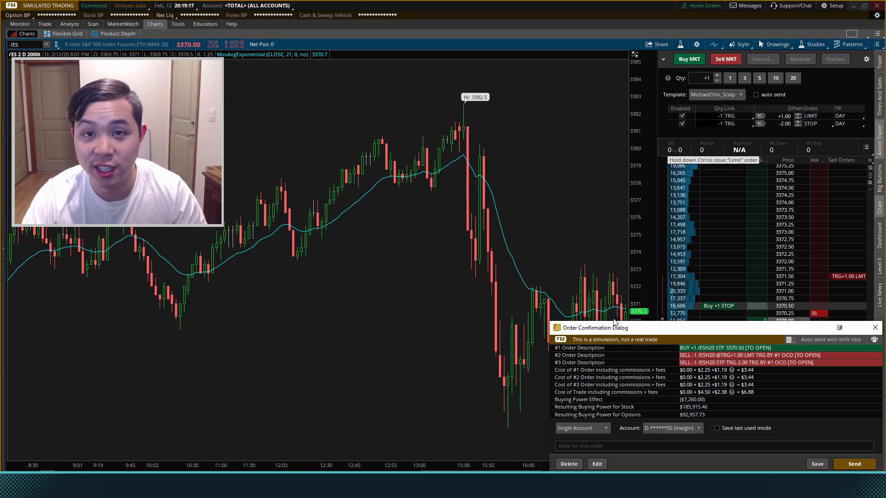
left_click(875, 327)
left_click(756, 95)
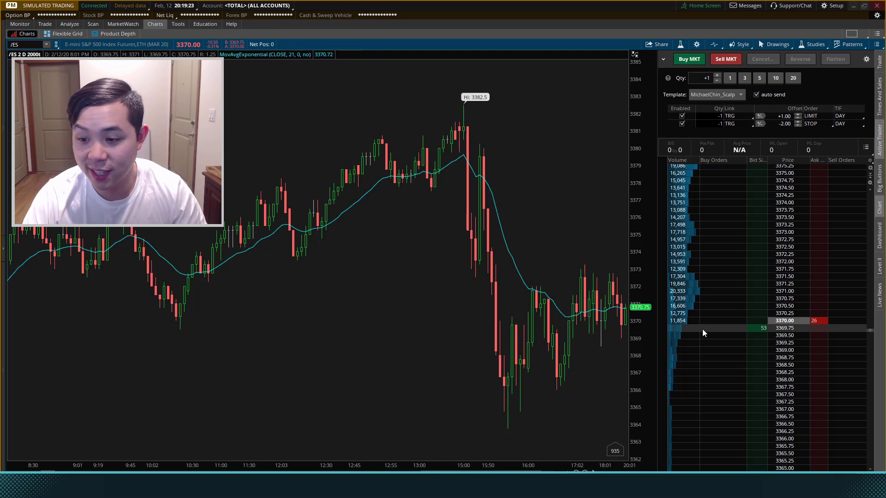
left_click(761, 314)
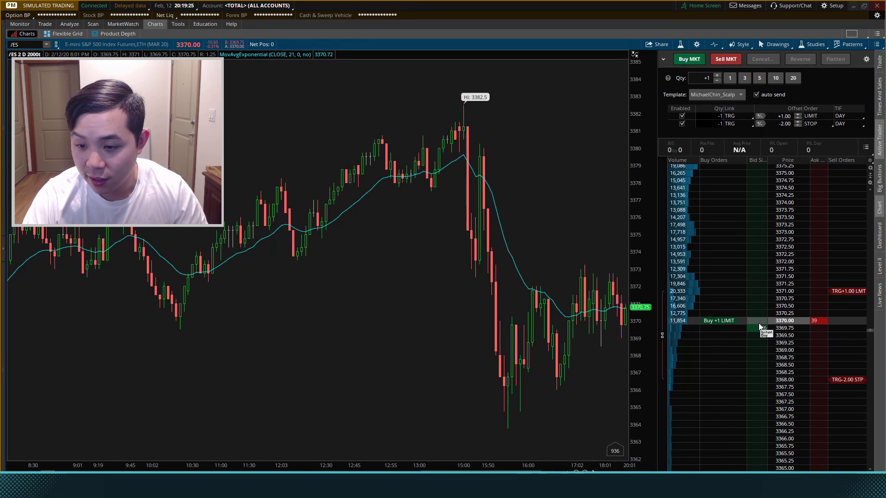
- Buy one /ES contract at market, filling at 3370.75 with 3371.75 limit and 3368.75 stop brackets
left_click(688, 61)
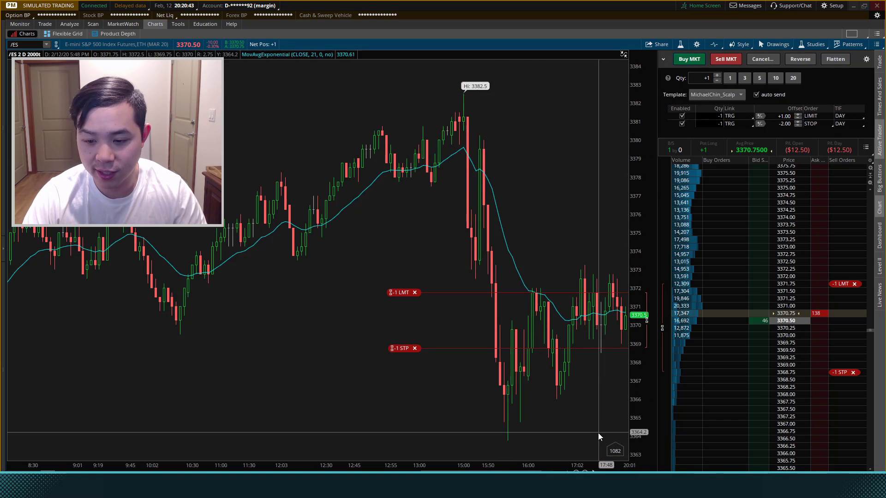
- Widen the chart candles, flatten the /ES long at 3370.00, and raise order quantity by one
left_click_drag(583, 467, 597, 466)
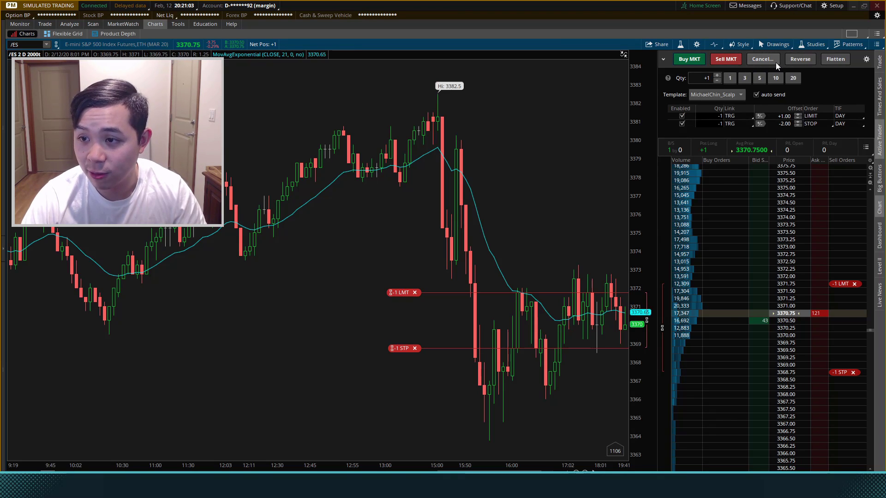
left_click(837, 58)
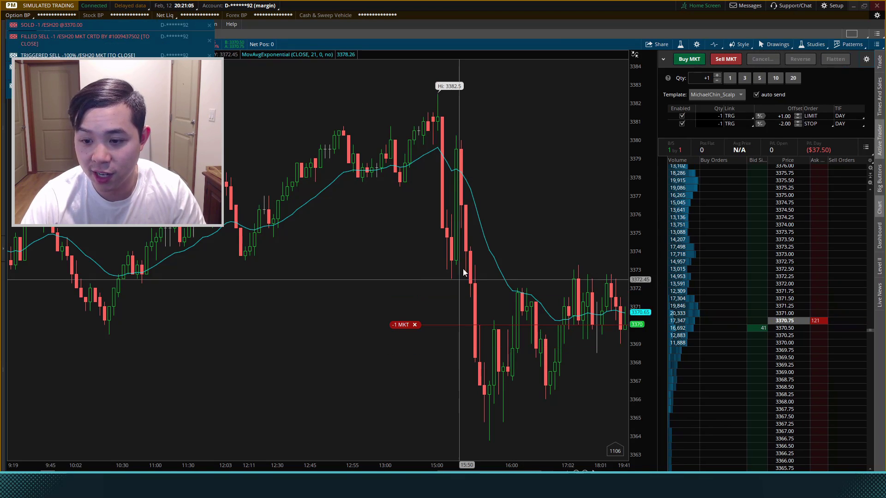
left_click(717, 75)
- Set order quantity to 4 and choose the TRG w/ 2 brackets template
left_click(717, 75)
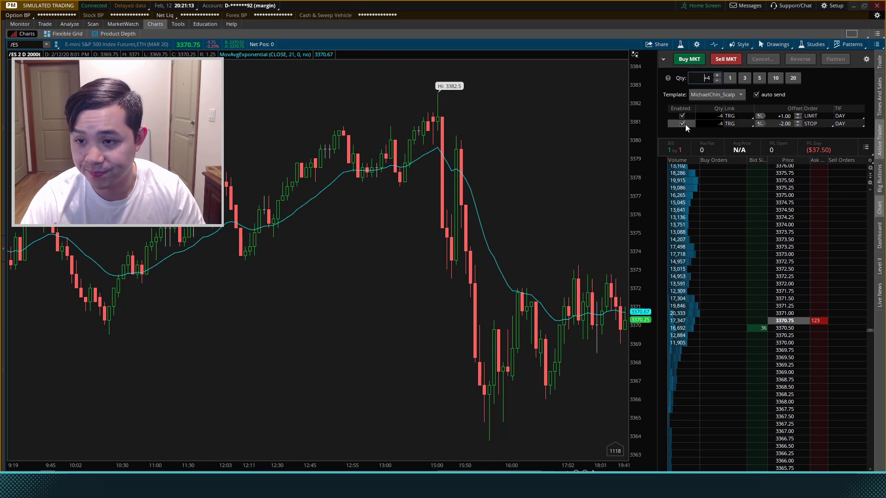
left_click(728, 94)
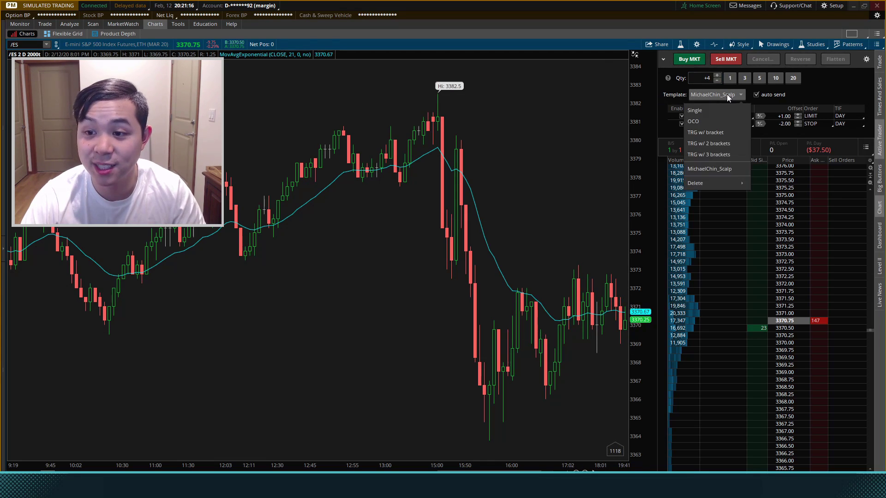
left_click(709, 144)
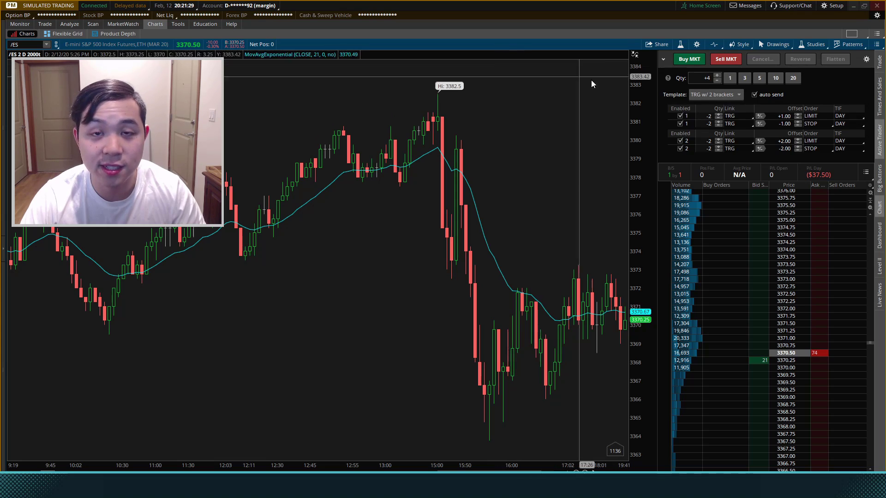
- Split brackets into 3 and 1 contracts with -2.00 stops and a +10.00 second target
left_click(719, 118)
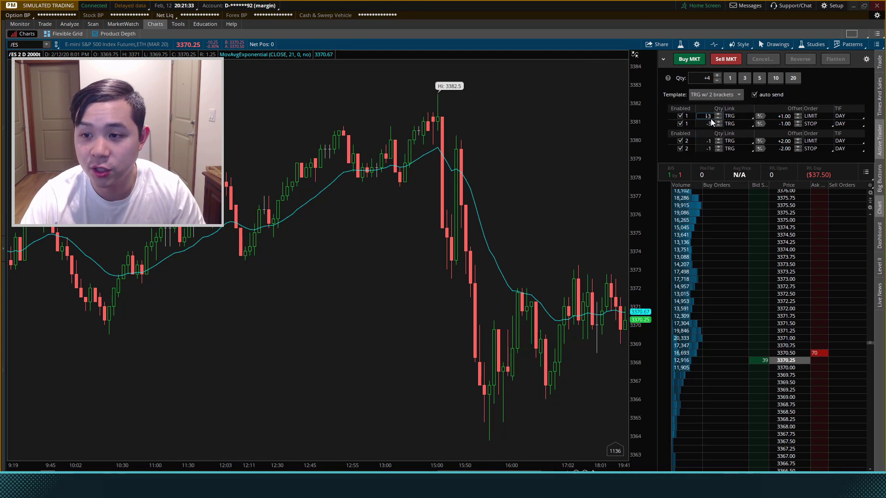
left_click(796, 125)
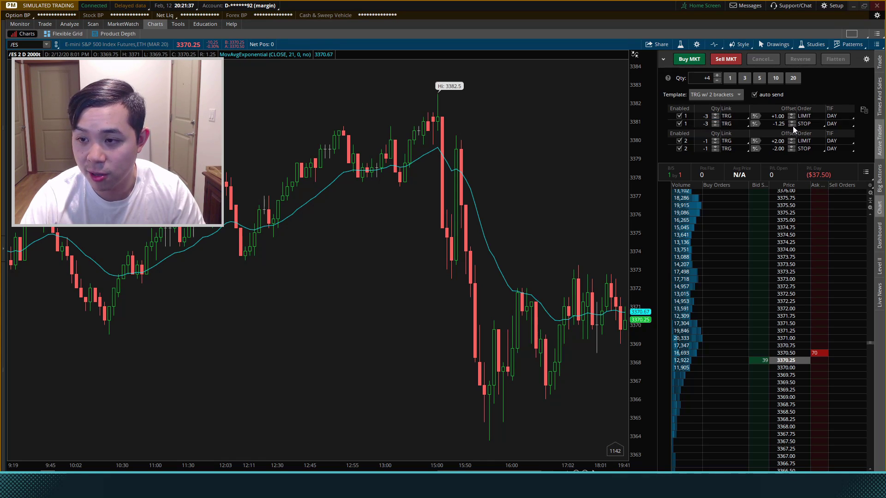
left_click(792, 126)
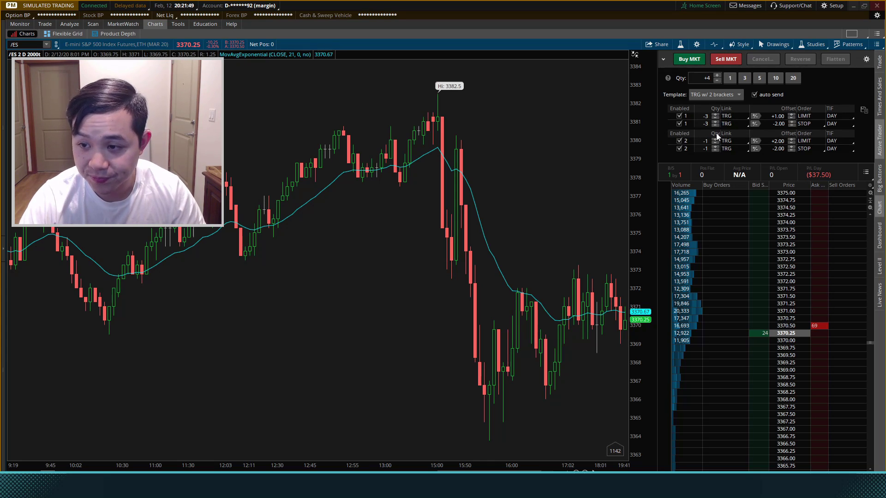
left_click(791, 139)
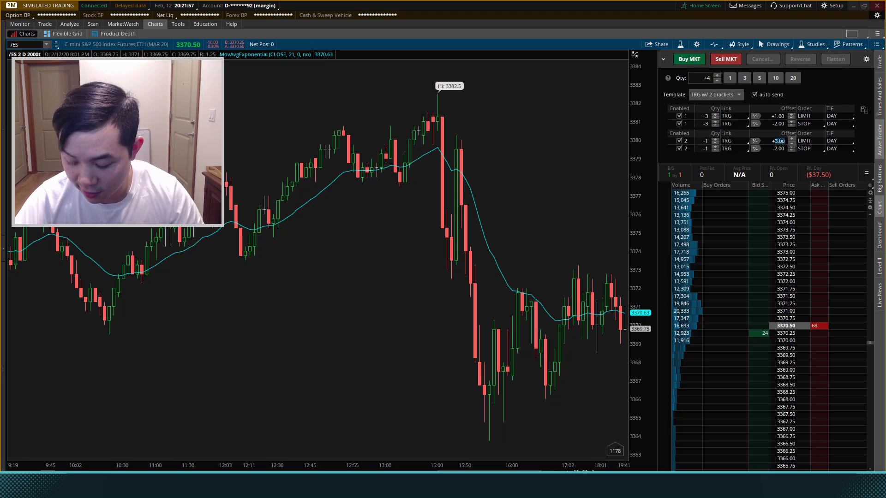
type("10")
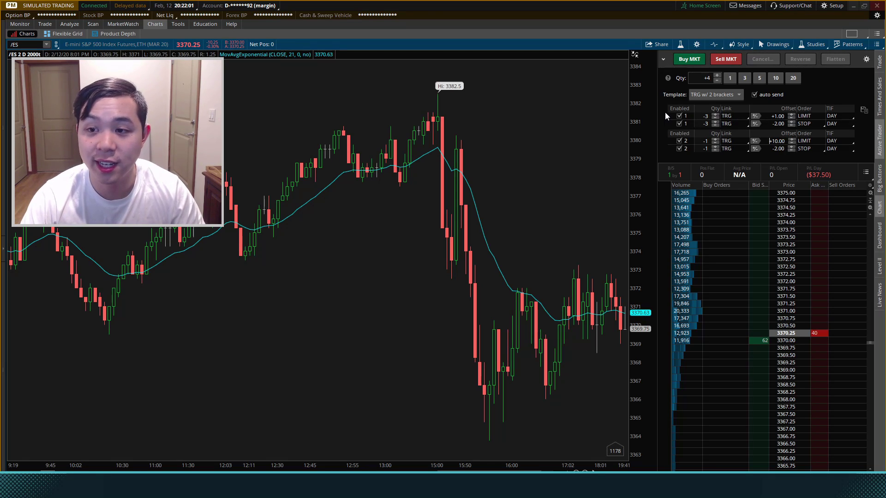
- Buy 4 /ES contracts at market, then drag the 1-contract target up to about 3382
left_click(690, 60)
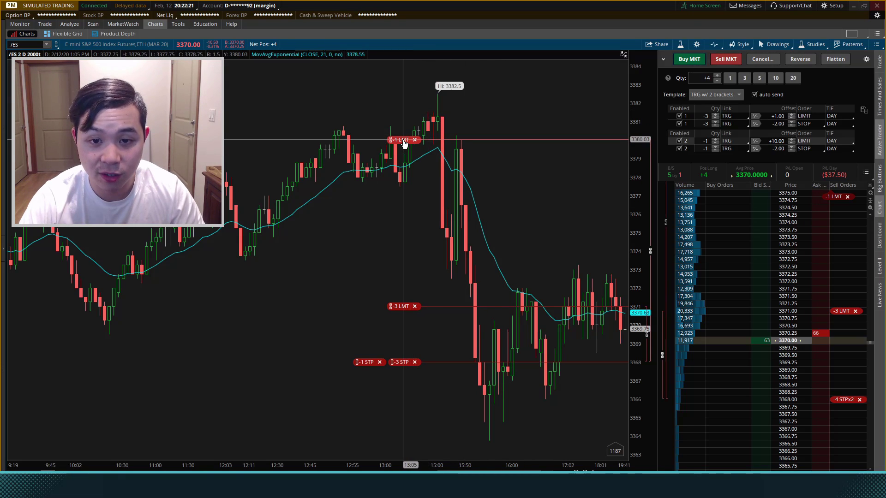
left_click_drag(403, 144, 401, 103)
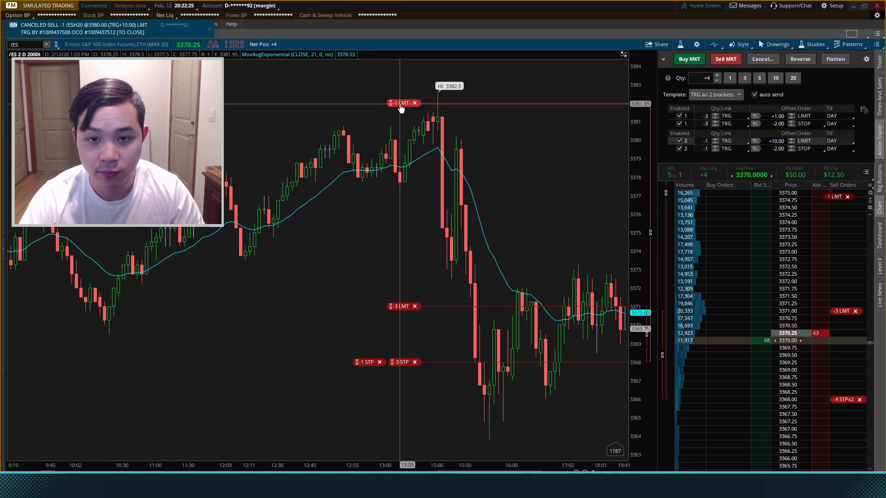
- Lower the 1-contract target to about 3377.75 and its stop to 3367.75
left_click_drag(402, 103, 407, 185)
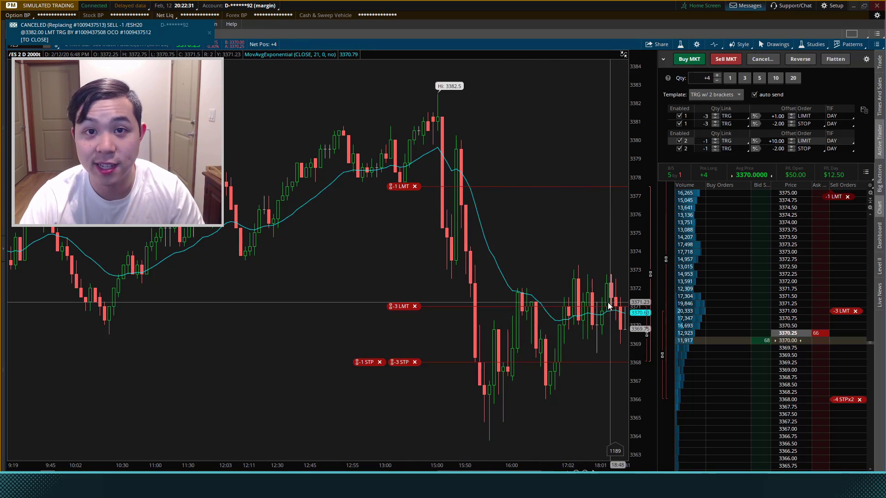
left_click_drag(371, 367, 372, 349)
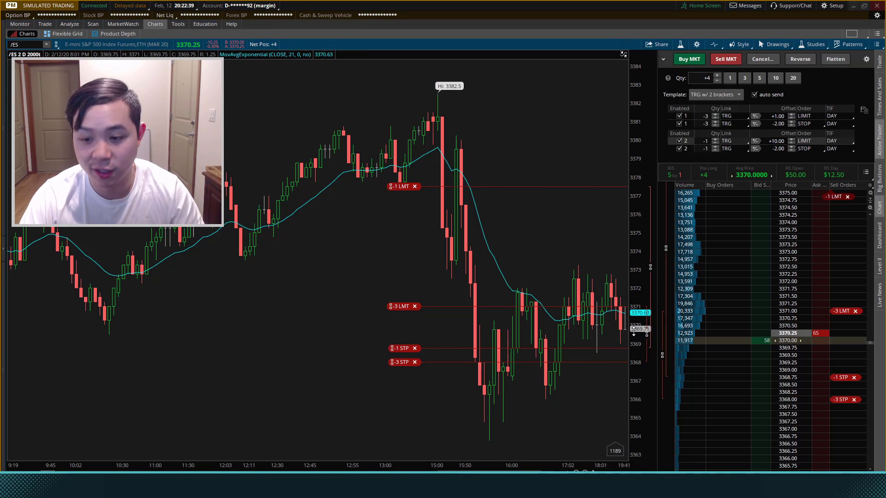
left_click_drag(403, 348, 404, 368)
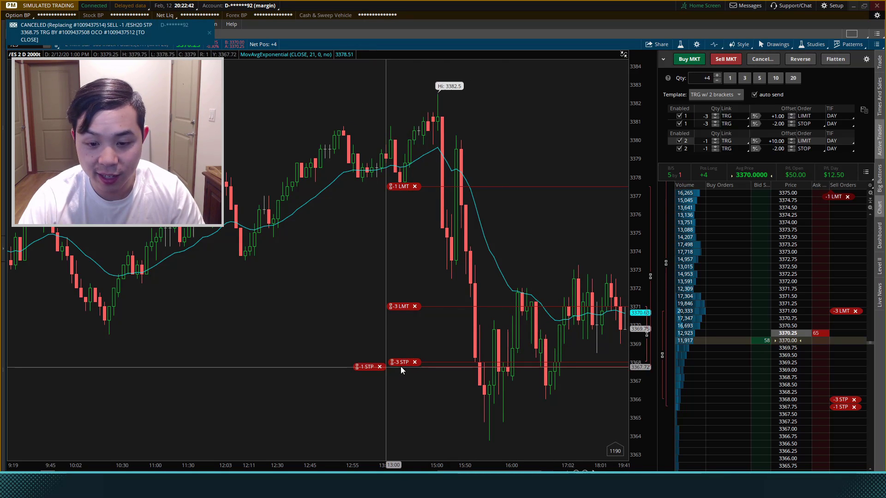